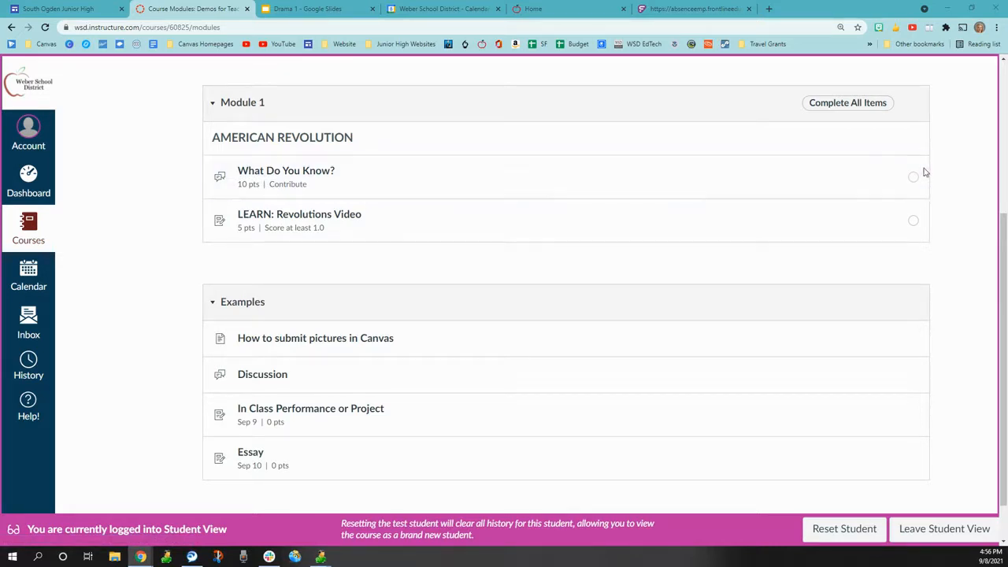
Edit the Examples module and add a requirement to view the How to submit pictures in Canvas page
{"action": "scroll", "coordinate": [933, 195], "scroll_direction": "up", "scroll_amount": 1}
{"action": "scroll", "coordinate": [933, 195], "scroll_direction": "up", "scroll_amount": 1}
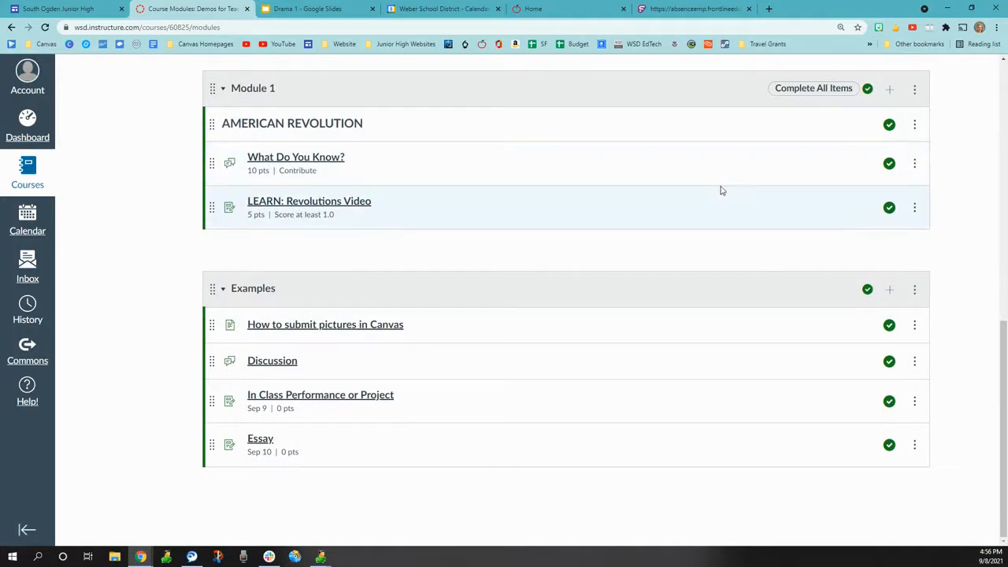
{"action": "left_click", "coordinate": [914, 290]}
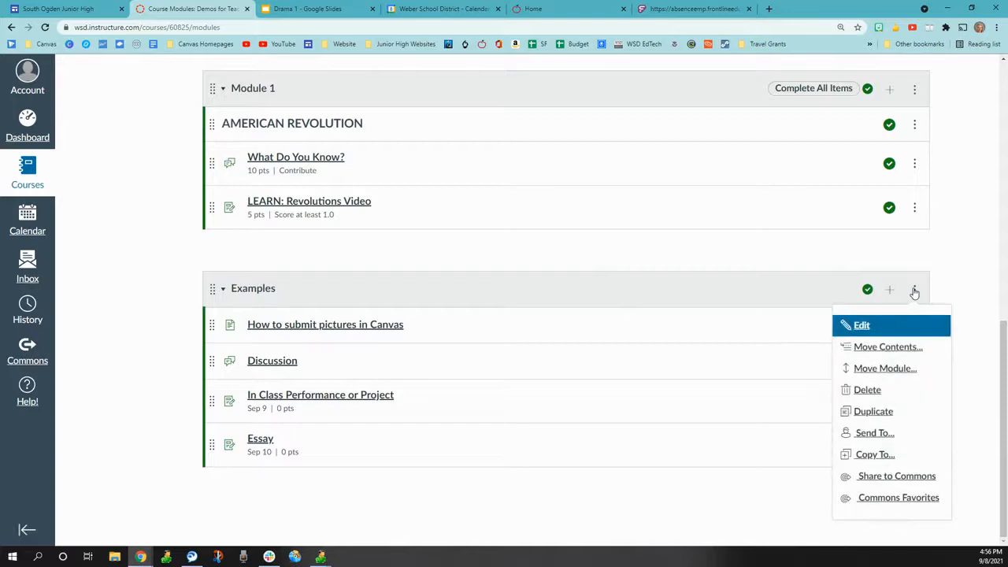
{"action": "left_click", "coordinate": [866, 326]}
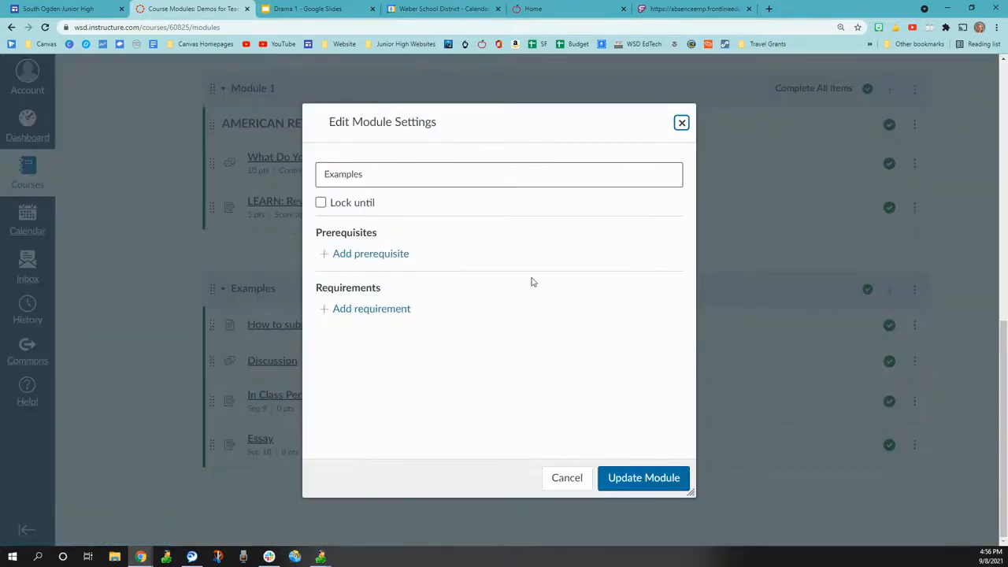
{"action": "left_click", "coordinate": [389, 315]}
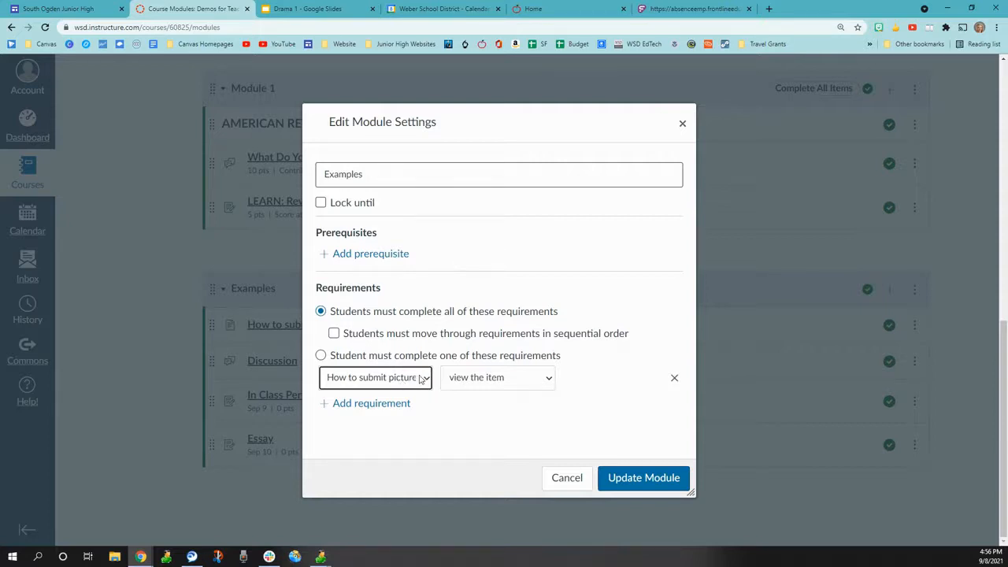
{"action": "left_click", "coordinate": [546, 380]}
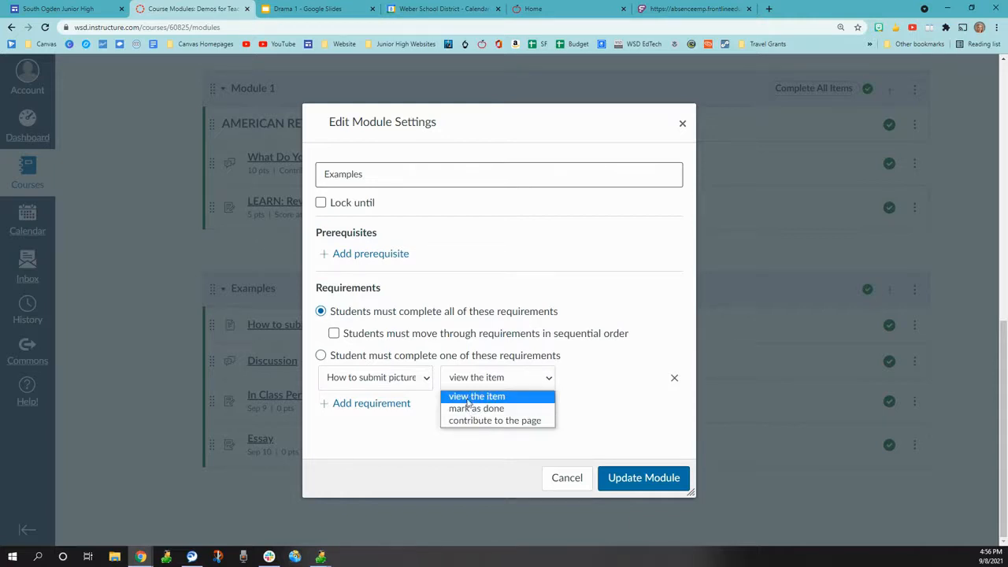
{"action": "left_click", "coordinate": [426, 400]}
Add a second requirement that students contribute to the page for the Discussion item
{"action": "left_click", "coordinate": [394, 404]}
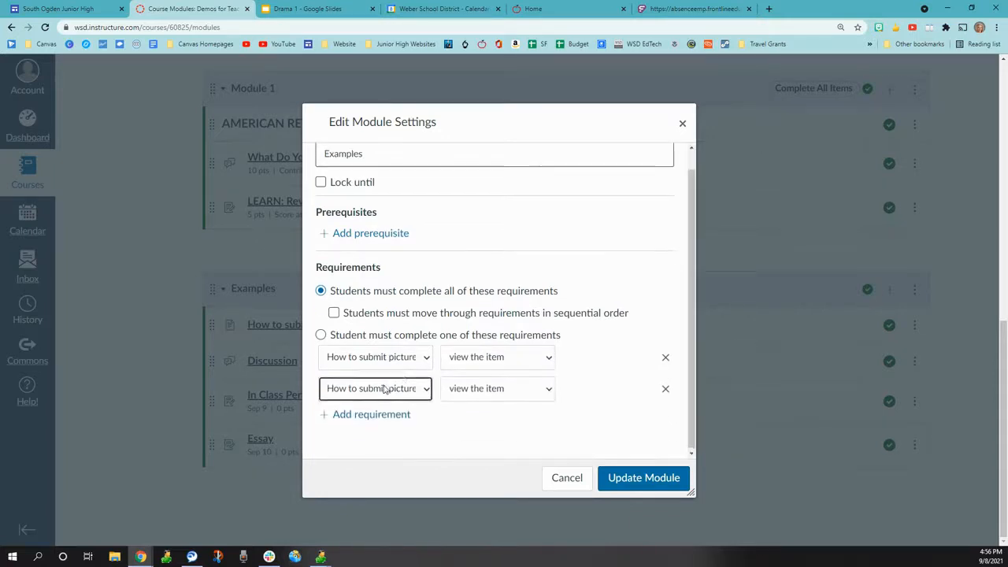
{"action": "left_click", "coordinate": [426, 387]}
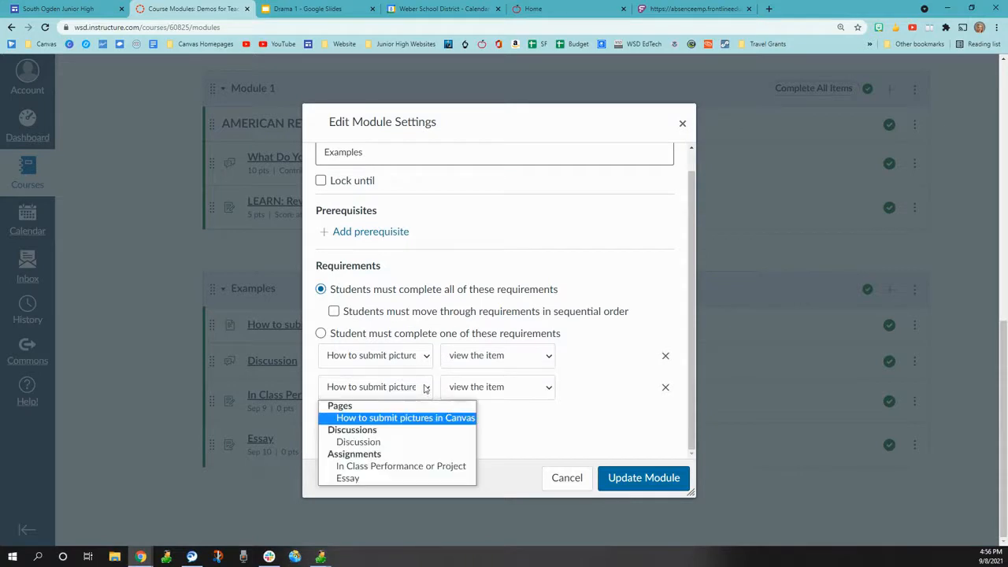
{"action": "left_click", "coordinate": [376, 441]}
{"action": "left_click", "coordinate": [542, 389]}
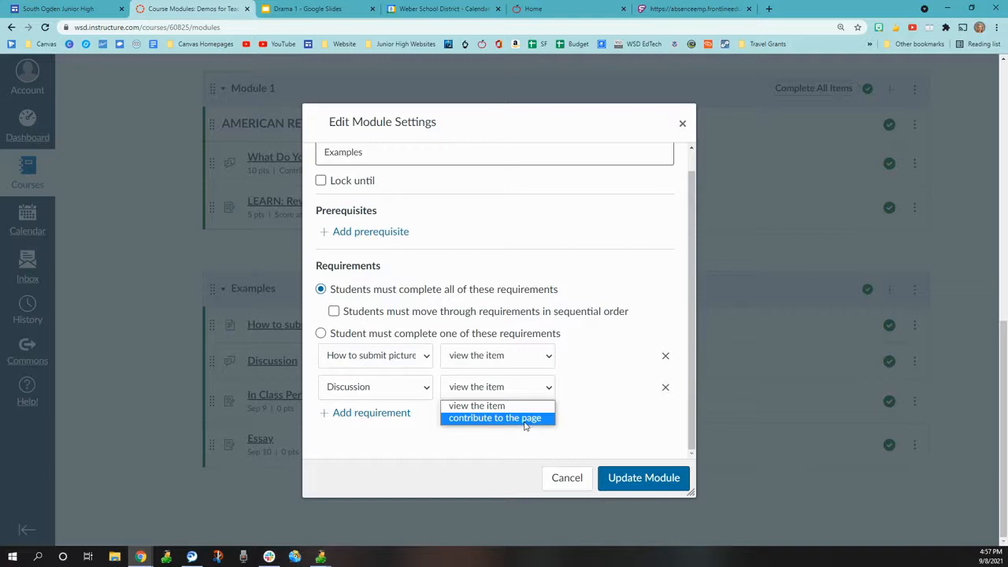
{"action": "left_click", "coordinate": [481, 419]}
Add a requirement that students score at least 1 on In Class Performance or Project
{"action": "left_click", "coordinate": [384, 415]}
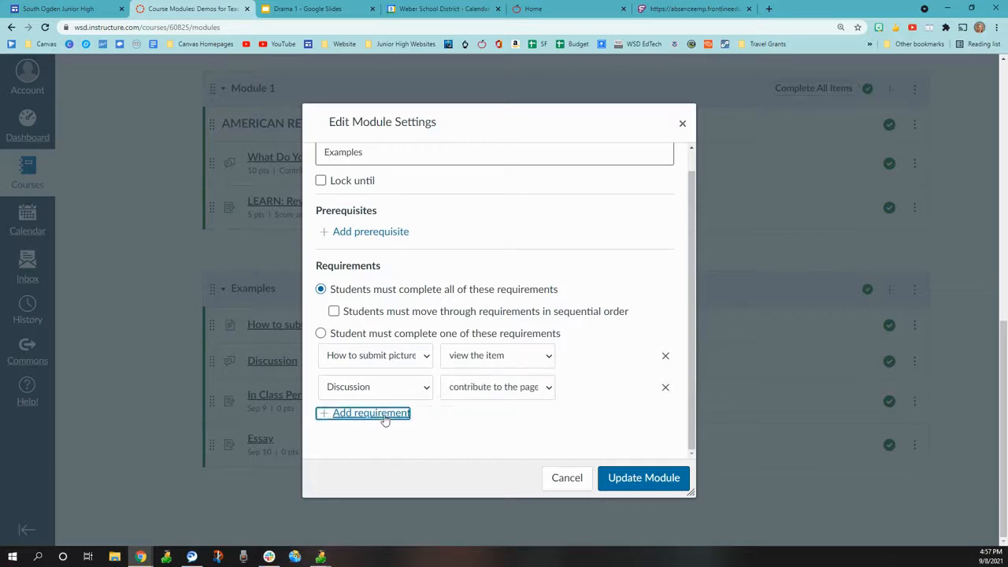
{"action": "scroll", "coordinate": [313, 415], "scroll_direction": "down", "scroll_amount": 1}
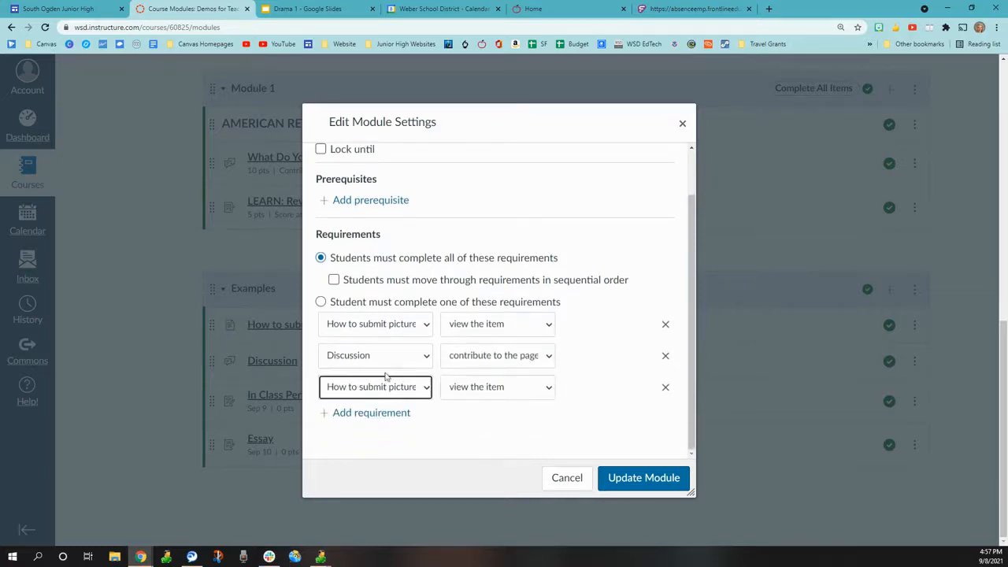
{"action": "left_click", "coordinate": [425, 389]}
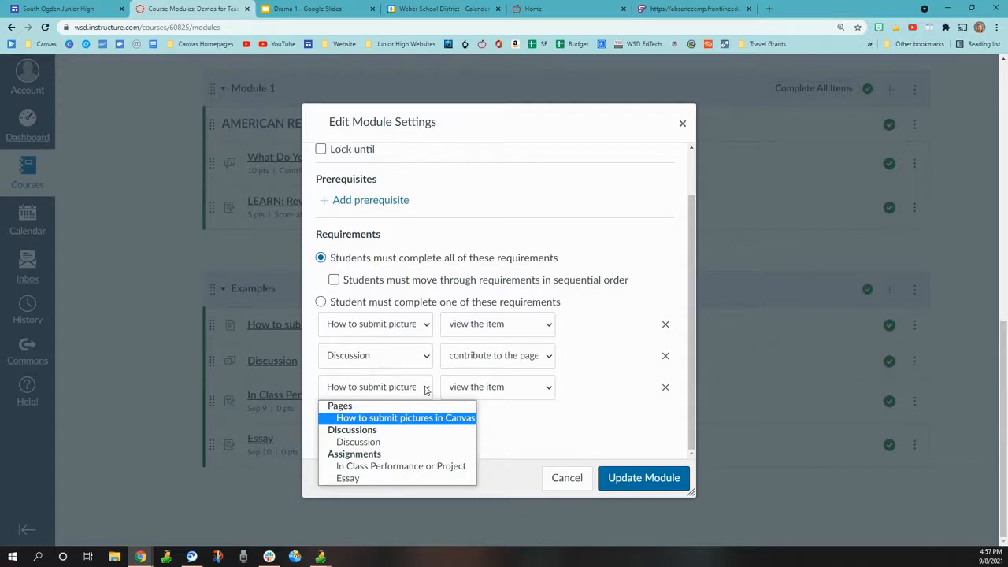
{"action": "left_click", "coordinate": [398, 467]}
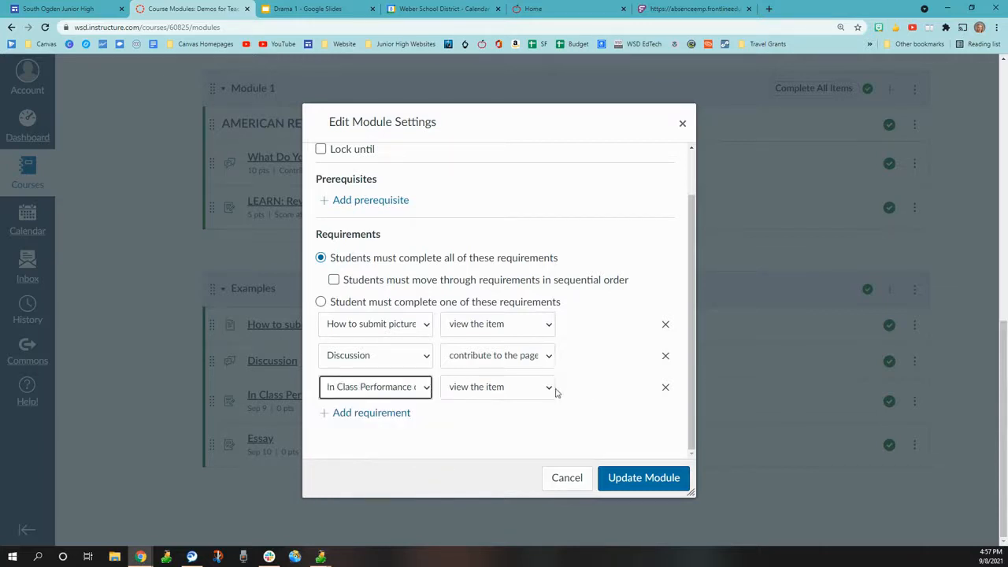
{"action": "left_click", "coordinate": [550, 388]}
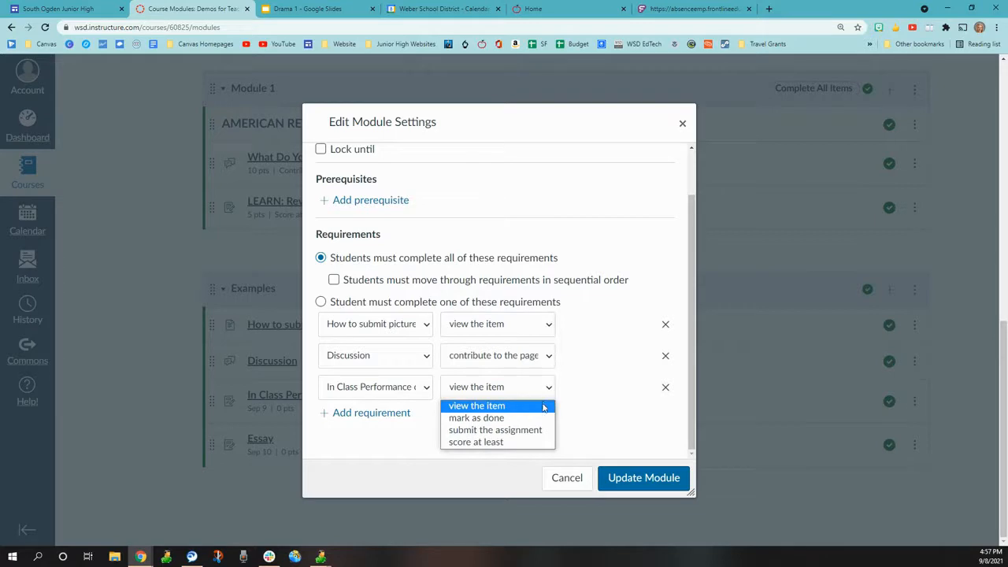
{"action": "left_click", "coordinate": [481, 442]}
{"action": "left_click", "coordinate": [577, 387]}
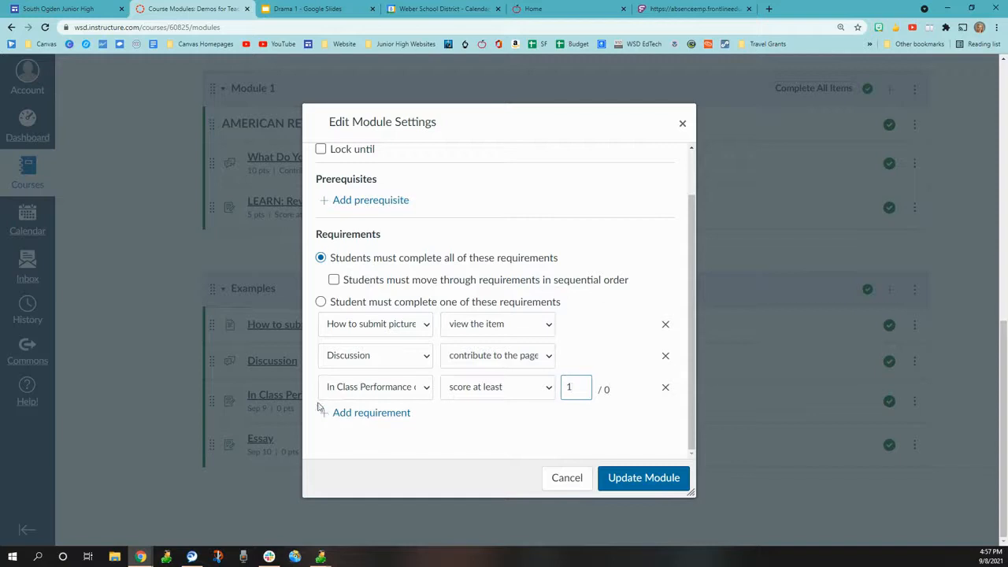
Add a requirement to submit the Essay assignment, and update the module with the re-lock choice for existing student progress
{"action": "left_click", "coordinate": [341, 414]}
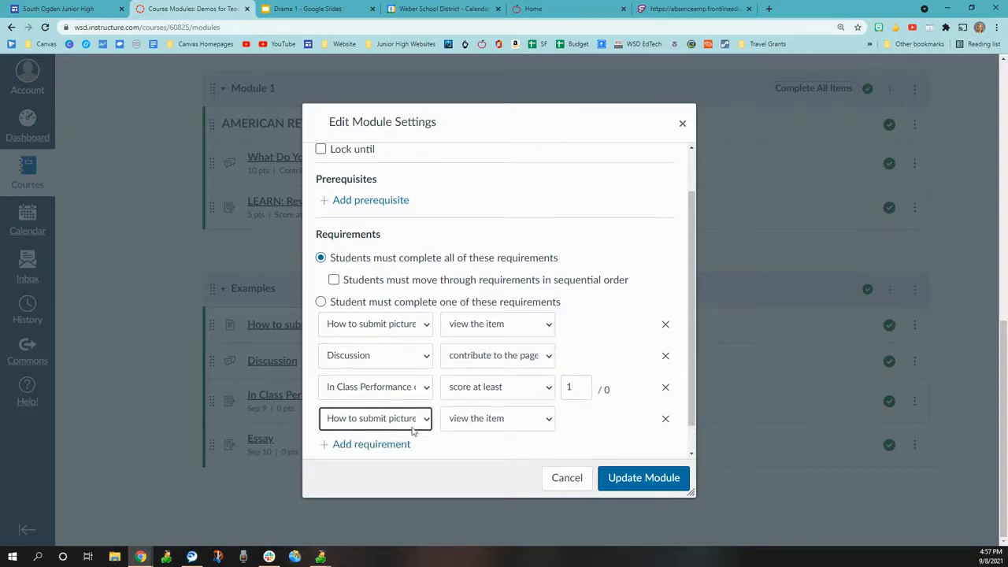
{"action": "left_click", "coordinate": [418, 421]}
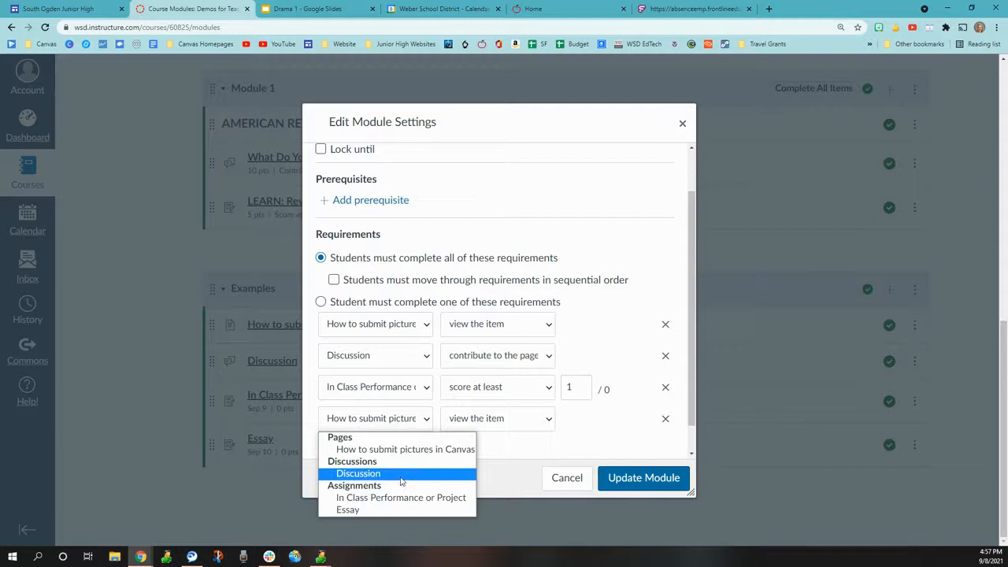
{"action": "left_click", "coordinate": [385, 508]}
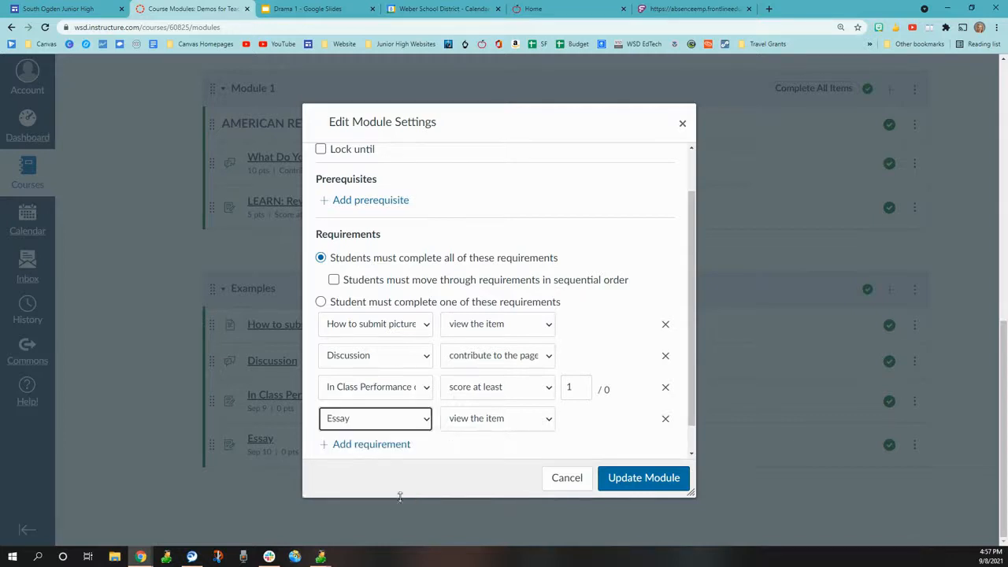
{"action": "left_click", "coordinate": [550, 418]}
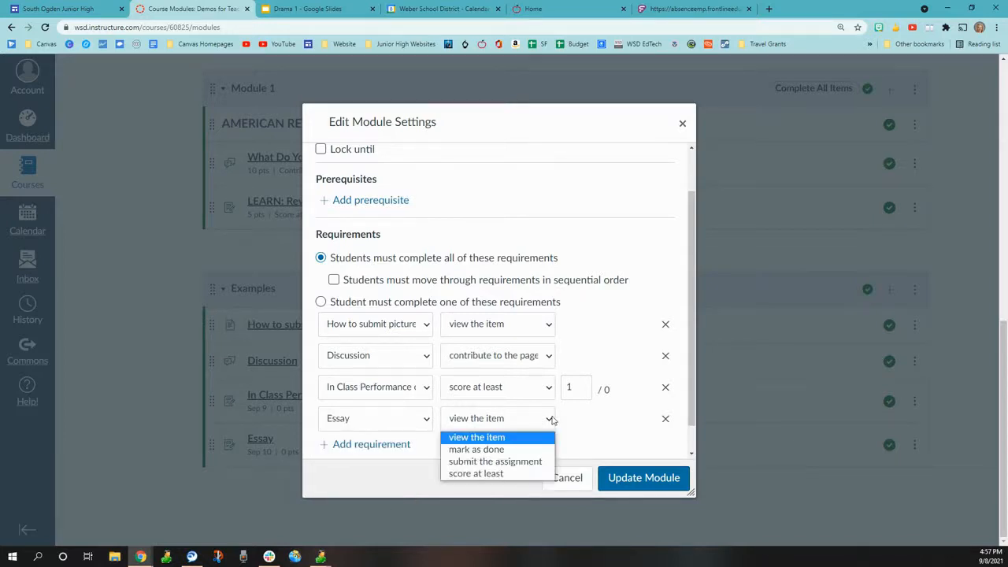
{"action": "left_click", "coordinate": [531, 462]}
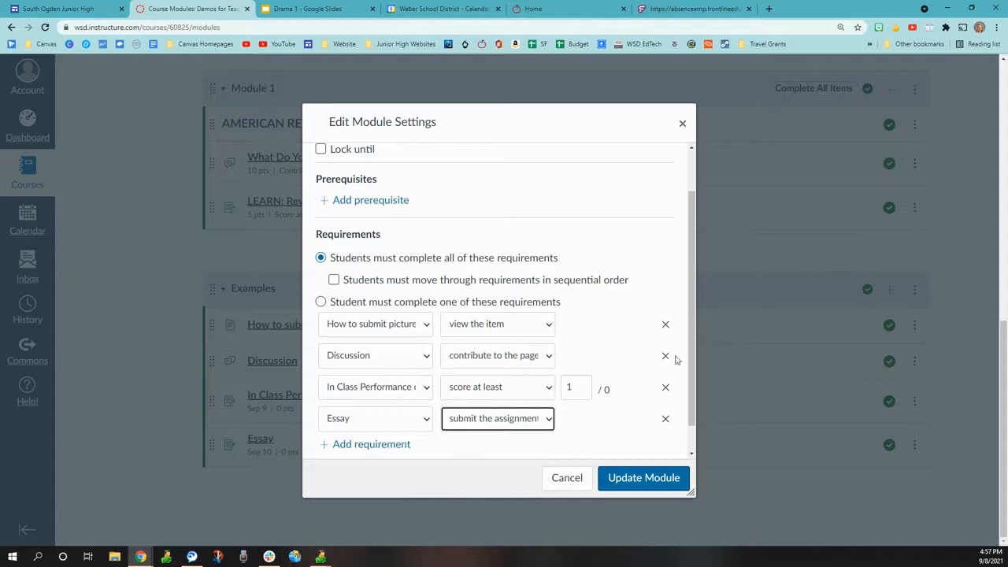
{"action": "left_click", "coordinate": [647, 476]}
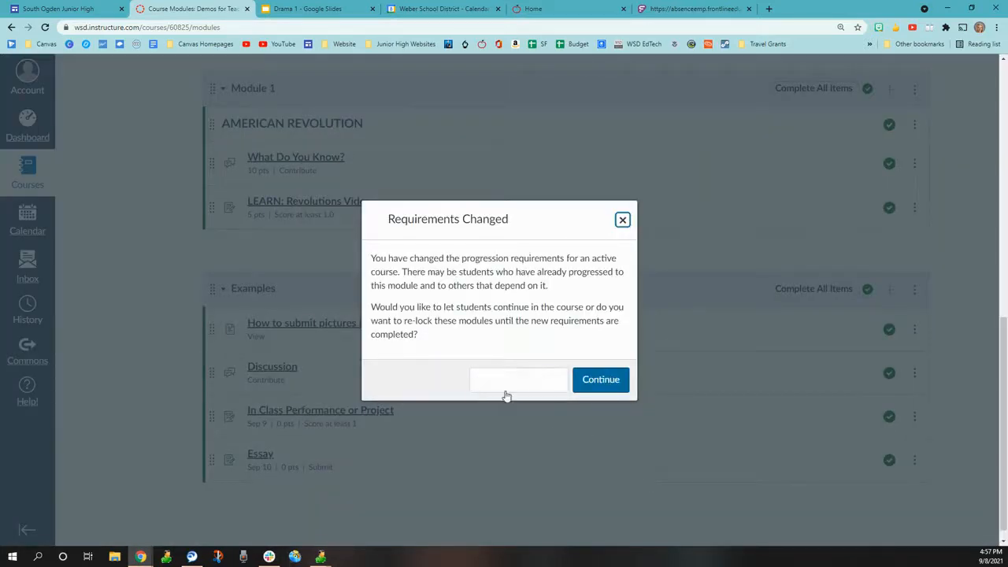
{"action": "left_click", "coordinate": [505, 386]}
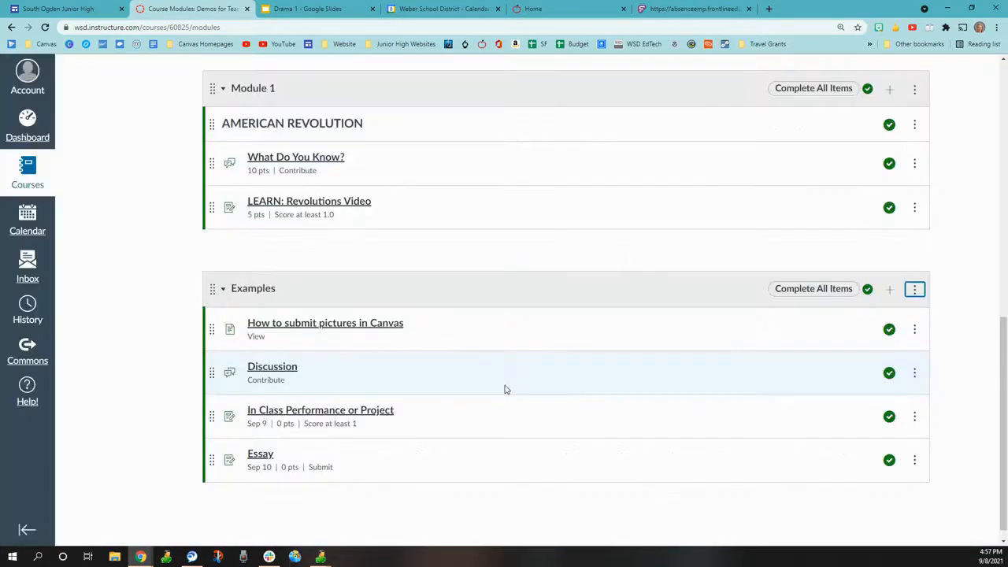
Enter Student View and examine how the Examples module's requirements appear to students
{"action": "scroll", "coordinate": [941, 237], "scroll_direction": "up", "scroll_amount": 10}
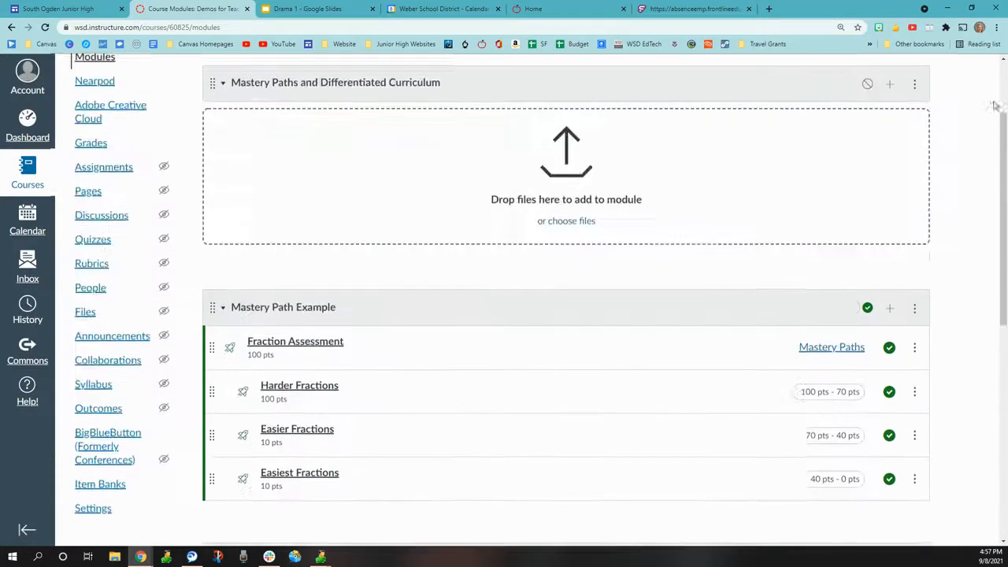
{"action": "left_click", "coordinate": [884, 77]}
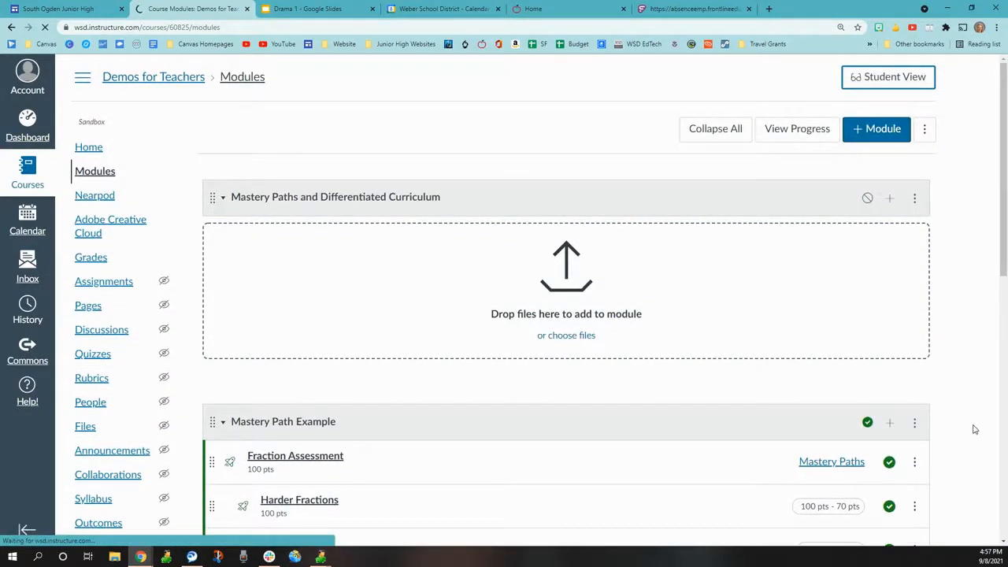
{"action": "scroll", "coordinate": [972, 417], "scroll_direction": "down", "scroll_amount": 4}
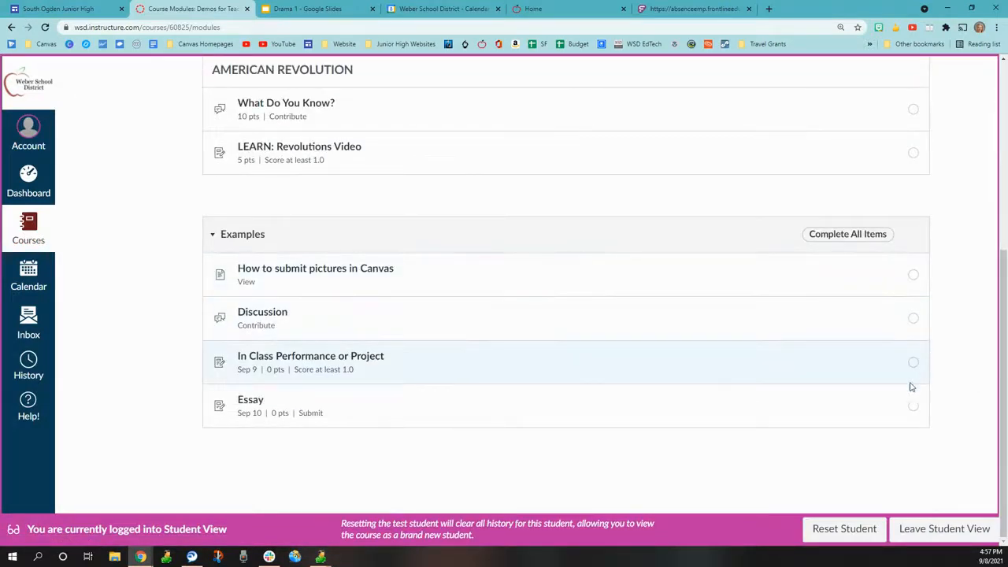
View the How to submit pictures in Canvas page as the test student and return to Modules to check its completion status
{"action": "left_click", "coordinate": [301, 269]}
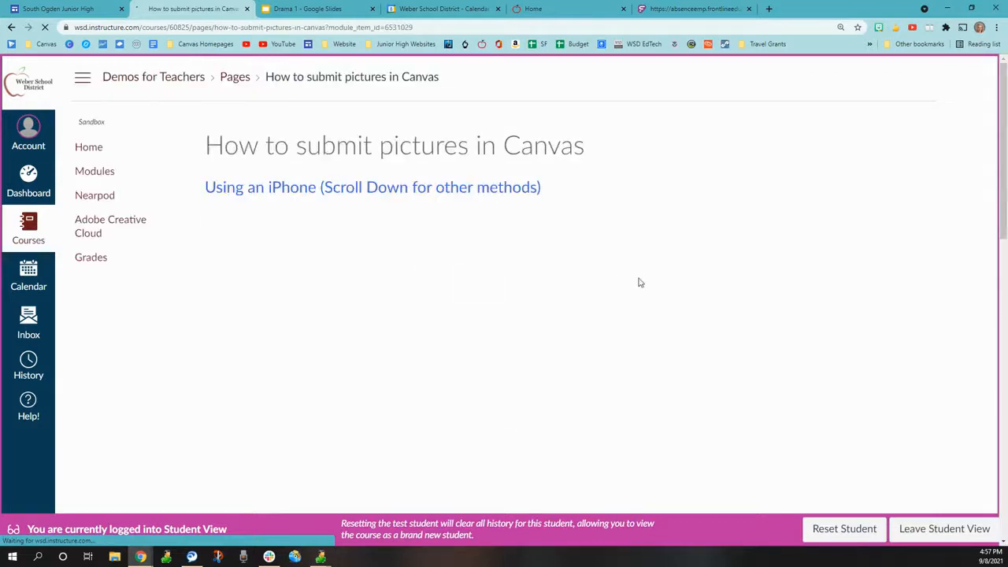
{"action": "scroll", "coordinate": [887, 315], "scroll_direction": "down", "scroll_amount": 8}
{"action": "scroll", "coordinate": [860, 319], "scroll_direction": "down", "scroll_amount": 3}
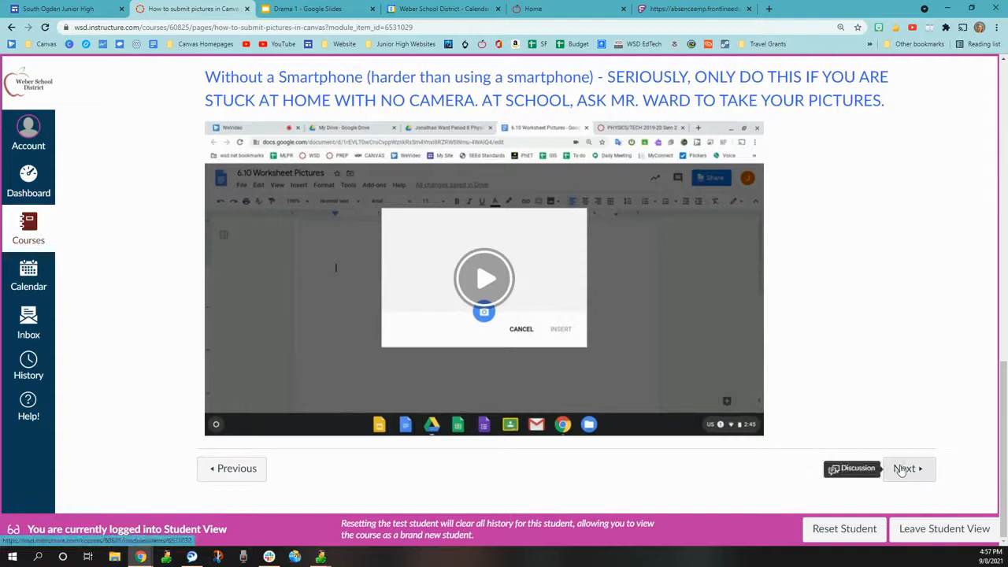
{"action": "scroll", "coordinate": [248, 266], "scroll_direction": "up", "scroll_amount": 10}
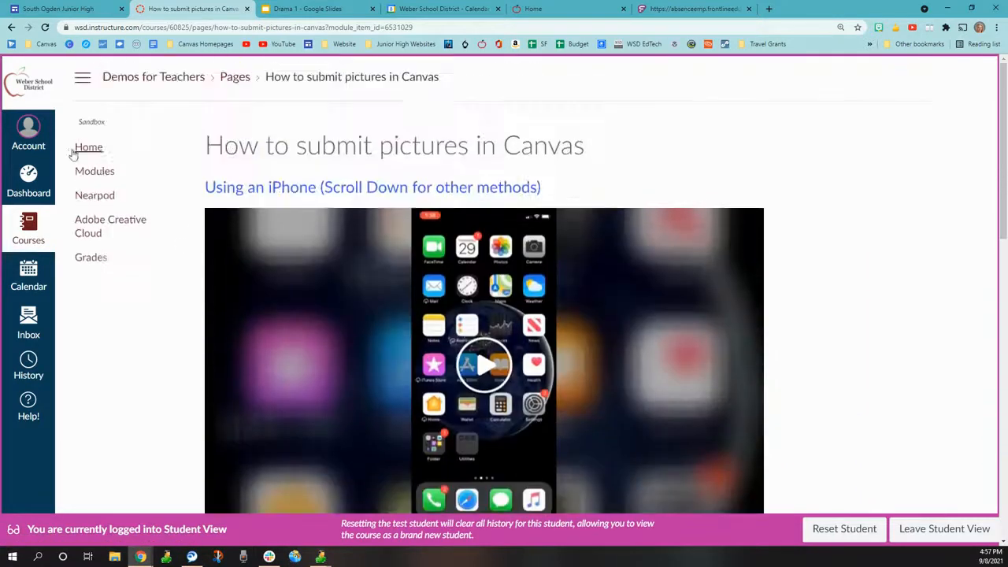
{"action": "left_click", "coordinate": [87, 172]}
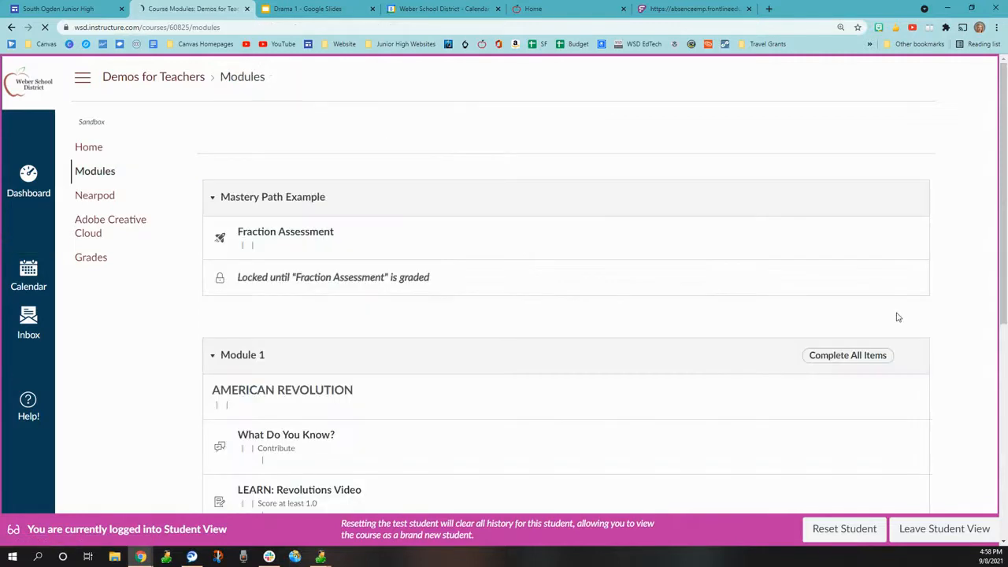
{"action": "scroll", "coordinate": [890, 308], "scroll_direction": "down", "scroll_amount": 3}
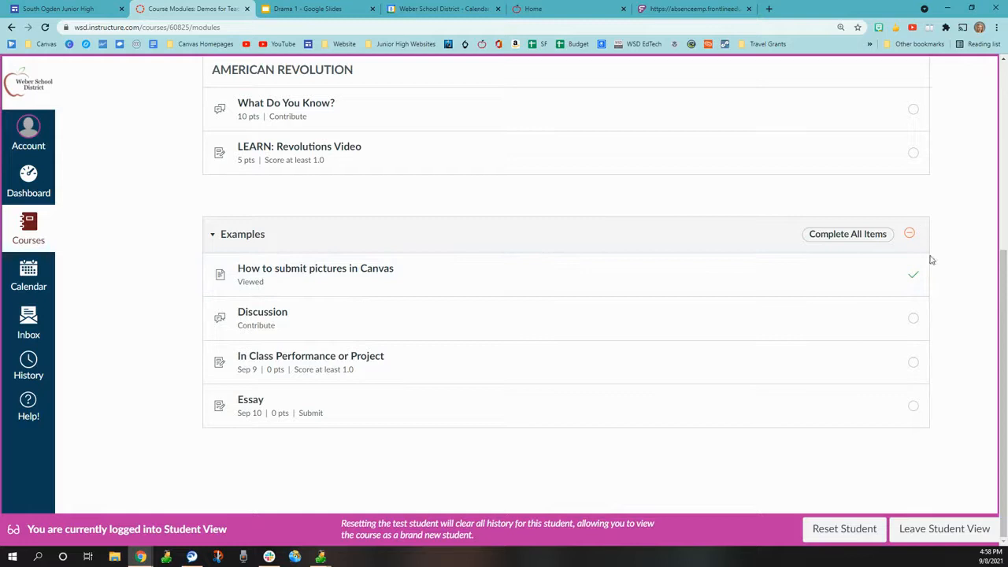
Leave Student View and set the Examples module so students must move through requirements in sequential order
{"action": "left_click", "coordinate": [945, 529]}
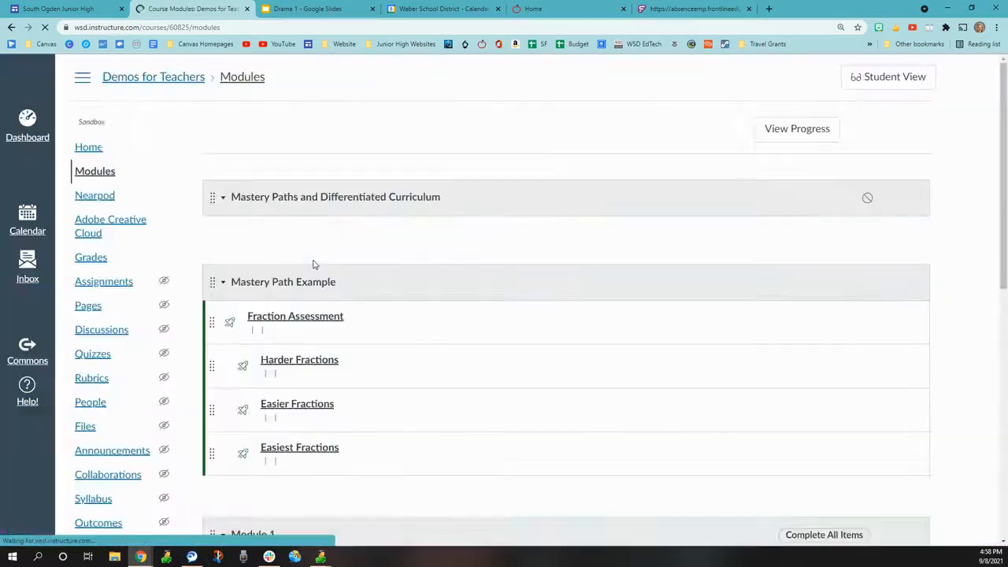
{"action": "scroll", "coordinate": [666, 288], "scroll_direction": "down", "scroll_amount": 7}
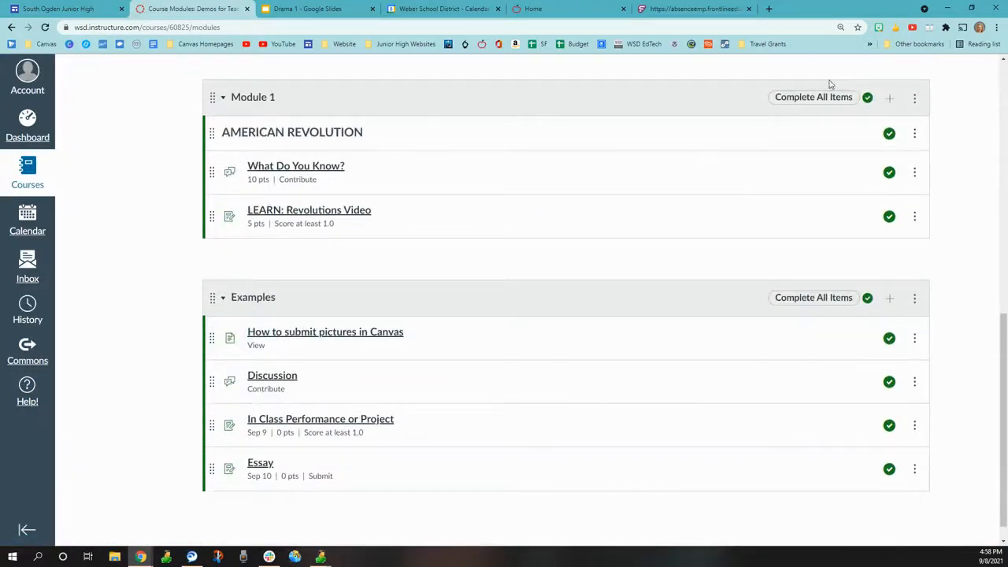
{"action": "left_click", "coordinate": [914, 303]}
{"action": "left_click", "coordinate": [877, 333]}
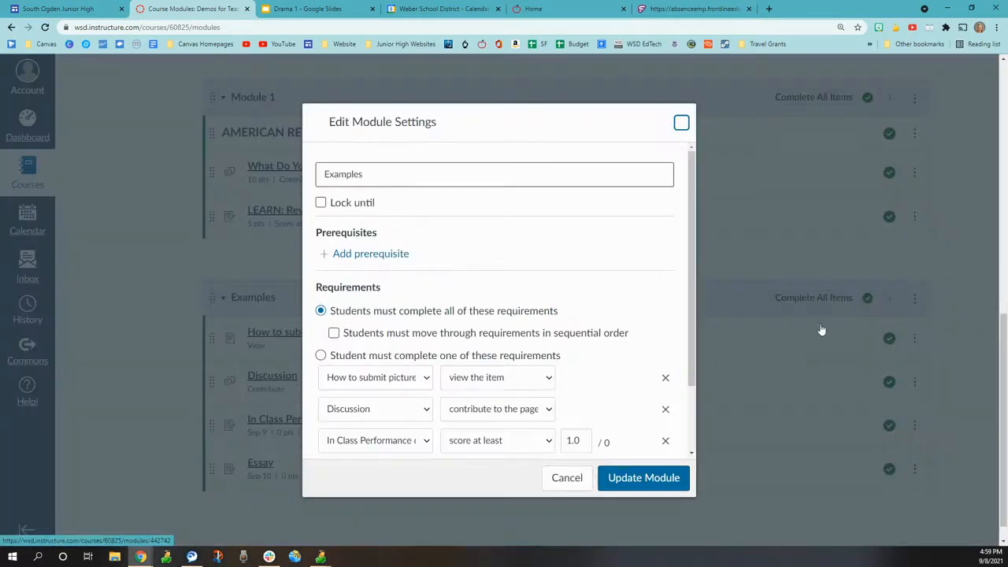
{"action": "scroll", "coordinate": [321, 347], "scroll_direction": "down", "scroll_amount": 2}
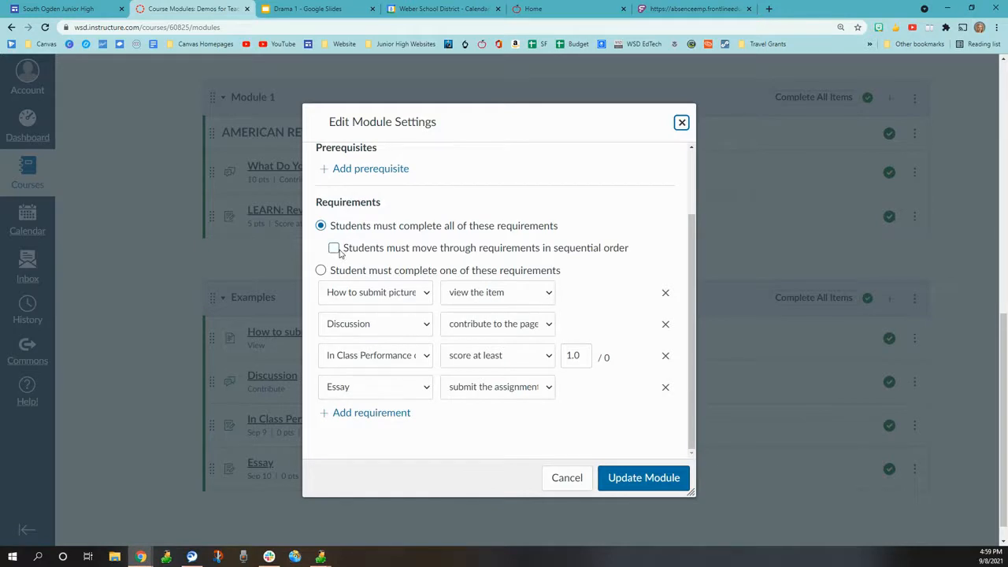
{"action": "left_click", "coordinate": [335, 248]}
{"action": "left_click", "coordinate": [644, 480]}
Enter Student View again and check which items in the Examples module are accessible under the sequential order
{"action": "scroll", "coordinate": [957, 356], "scroll_direction": "up", "scroll_amount": 10}
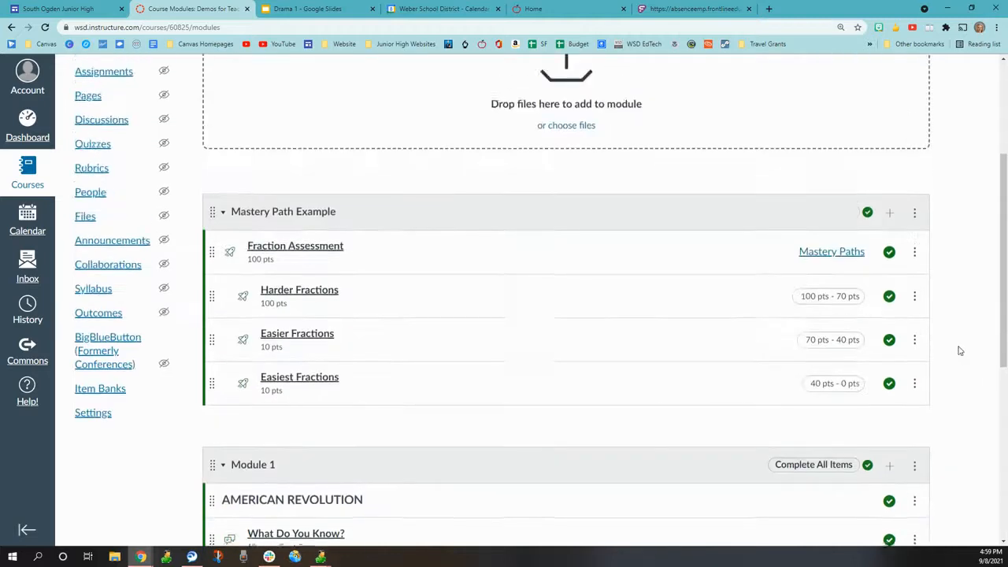
{"action": "left_click", "coordinate": [889, 78]}
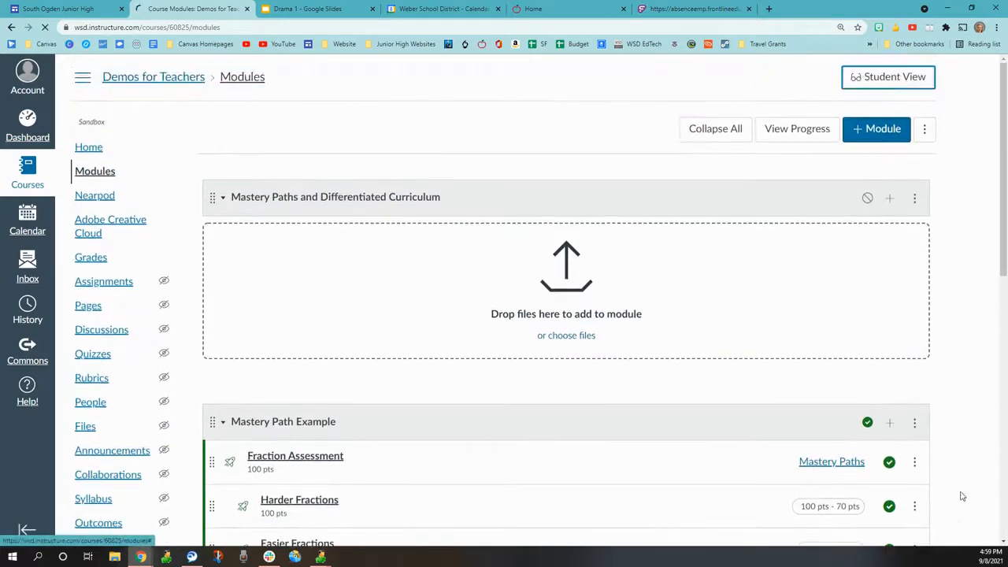
{"action": "scroll", "coordinate": [967, 504], "scroll_direction": "down", "scroll_amount": 3}
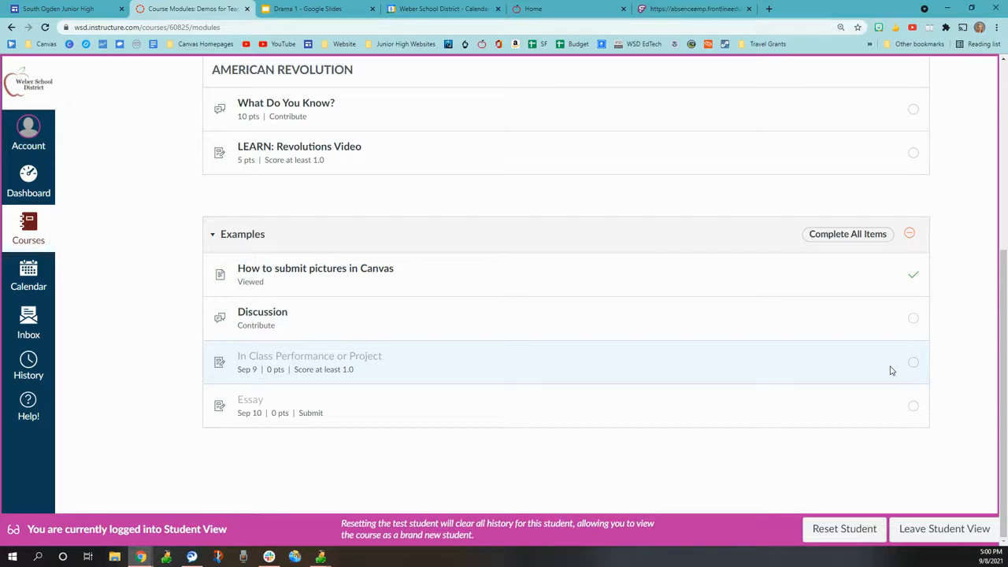
{"action": "scroll", "coordinate": [663, 423], "scroll_direction": "up", "scroll_amount": 5}
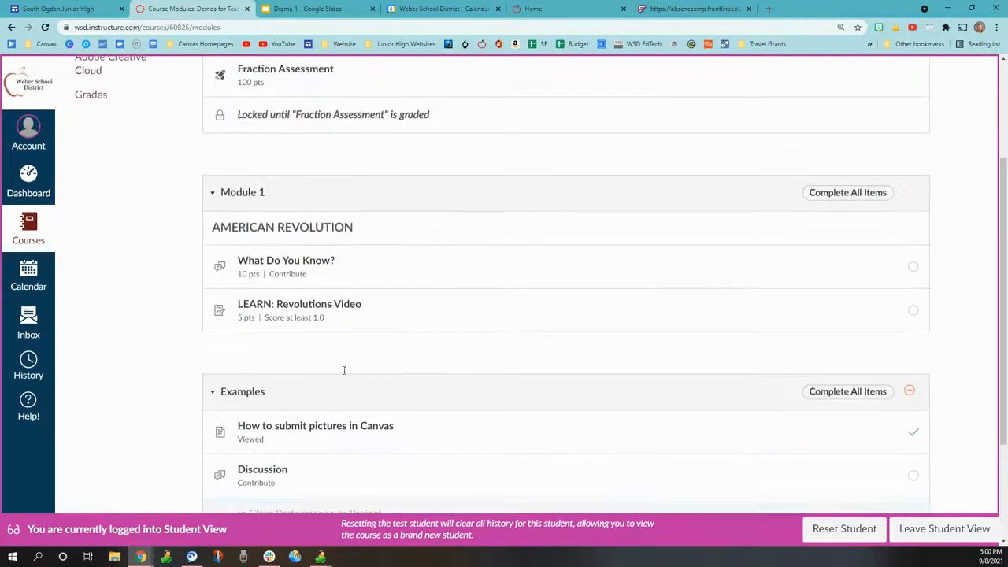
{"action": "scroll", "coordinate": [866, 422], "scroll_direction": "up", "scroll_amount": 1}
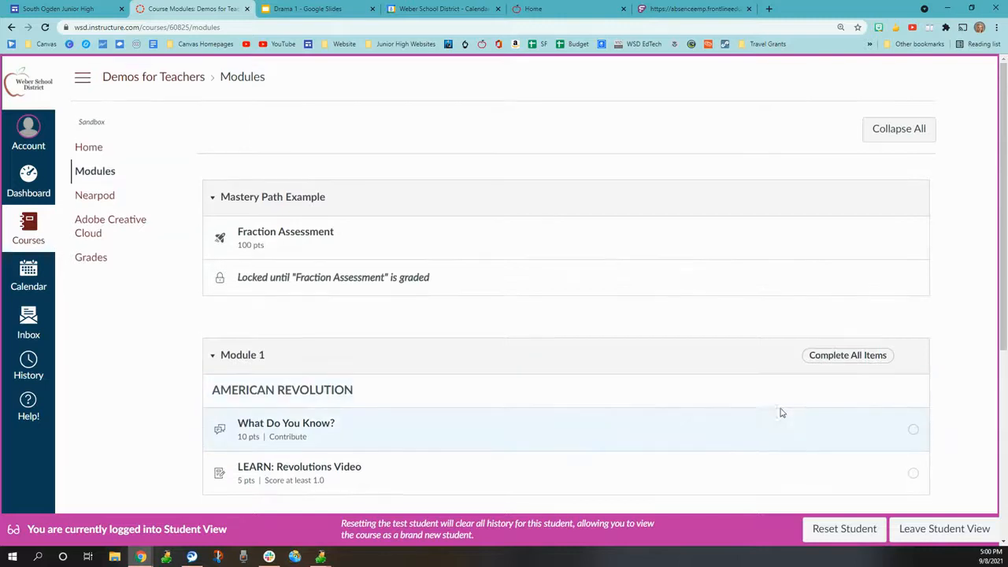